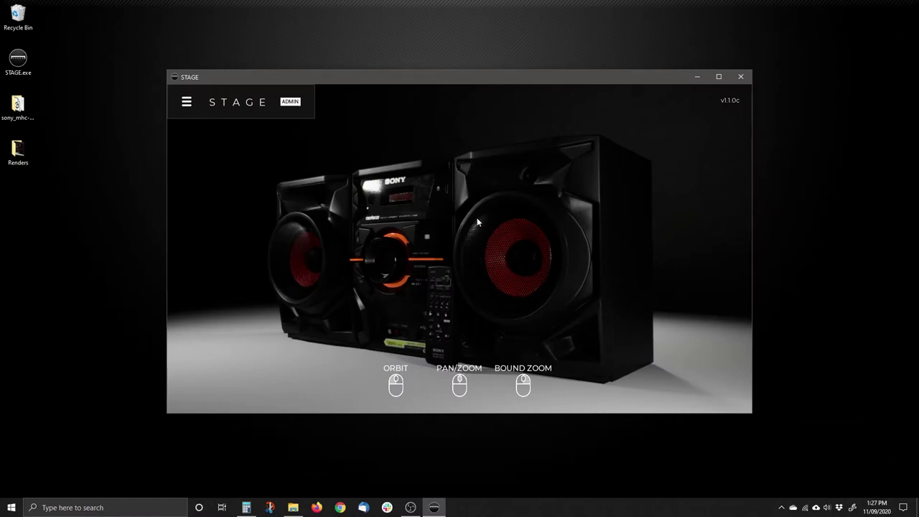
Open the STAGE main menu from the hamburger icon beside the logo.
{"action": "left_click", "coordinate": [188, 105]}
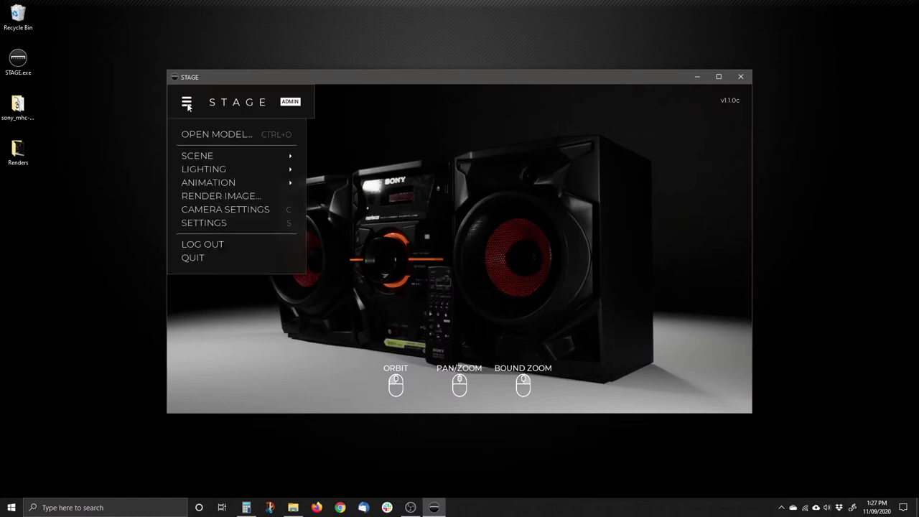
Browse the Graphics settings and view the Resolution list without changing it.
{"action": "left_click", "coordinate": [203, 223]}
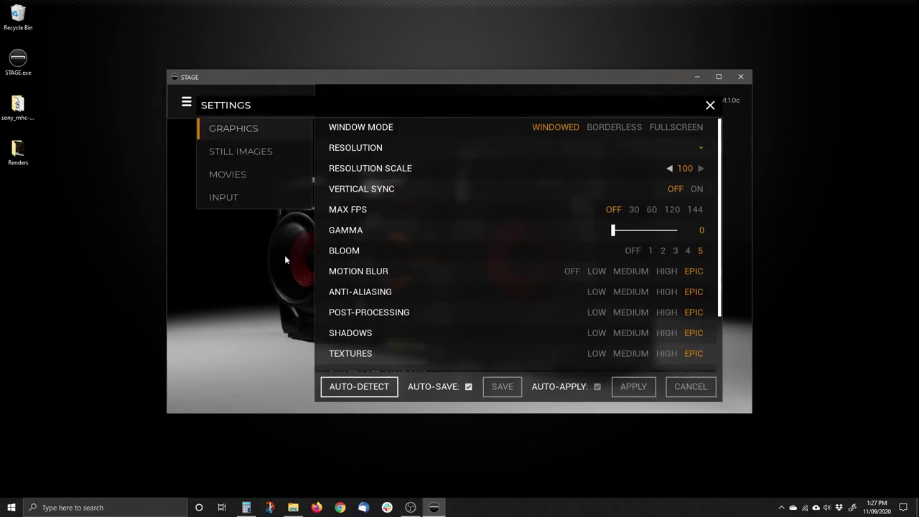
{"action": "scroll", "coordinate": [536, 330], "scroll_direction": "down", "scroll_amount": 3}
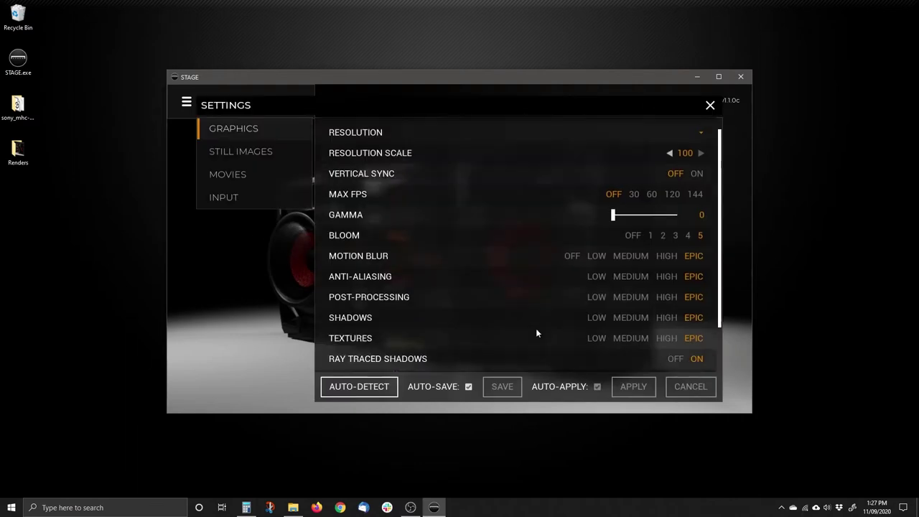
{"action": "scroll", "coordinate": [535, 327], "scroll_direction": "up", "scroll_amount": 3}
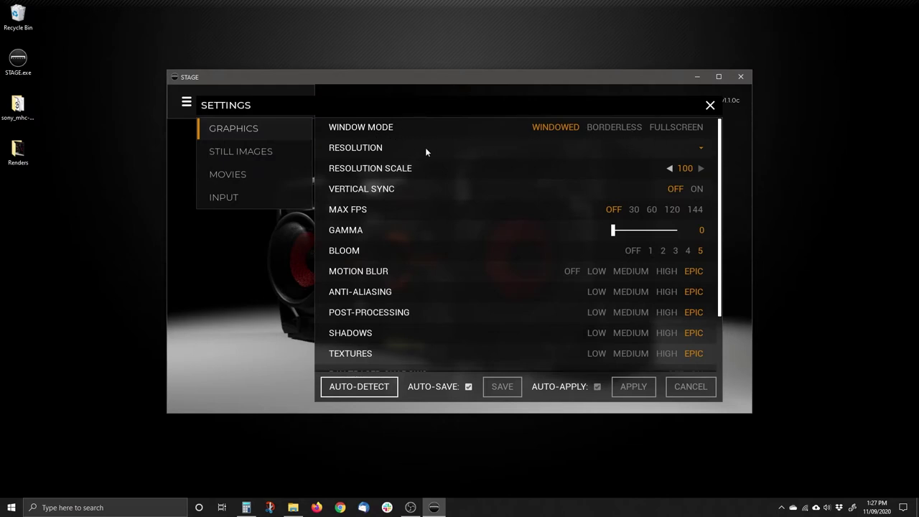
{"action": "left_click", "coordinate": [702, 150]}
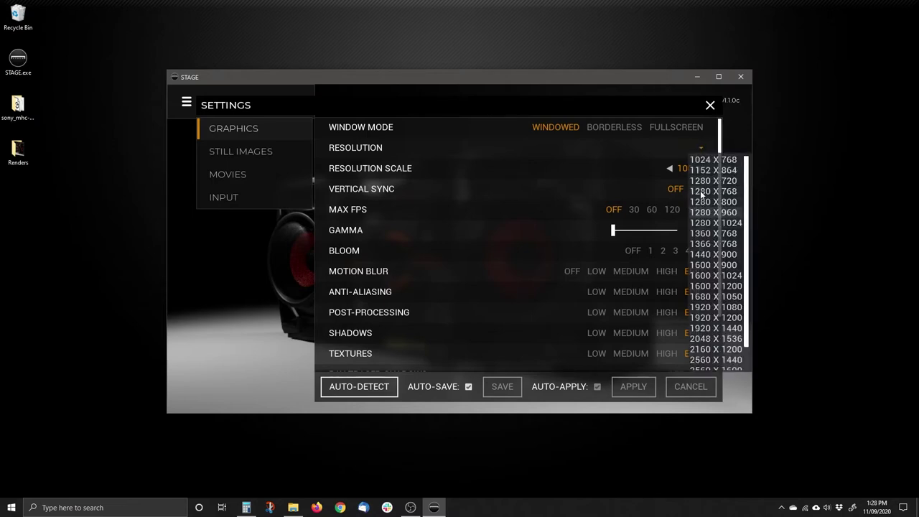
{"action": "left_click", "coordinate": [662, 148]}
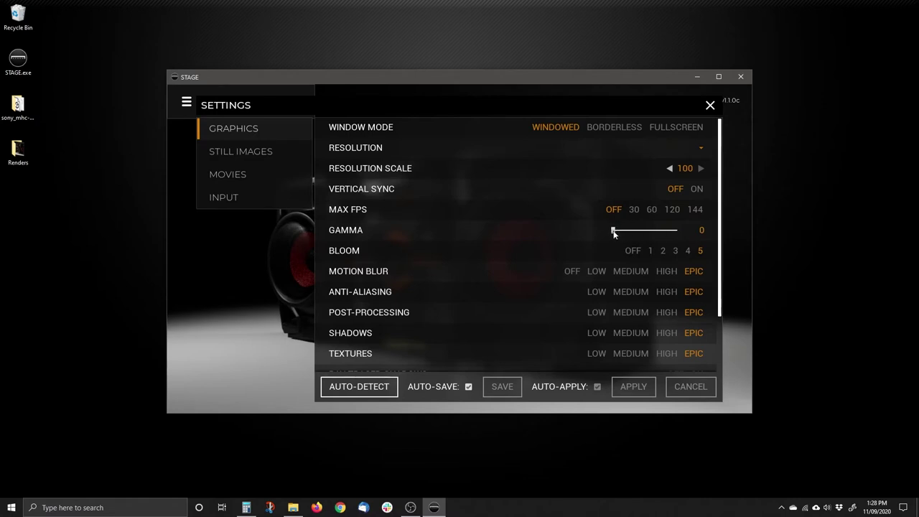
{"action": "mouse_move", "coordinate": [612, 230]}
{"action": "left_mouse_down"}
{"action": "mouse_move", "coordinate": [662, 230]}
{"action": "mouse_move", "coordinate": [604, 234]}
{"action": "left_mouse_up"}
{"action": "left_click", "coordinate": [631, 250]}
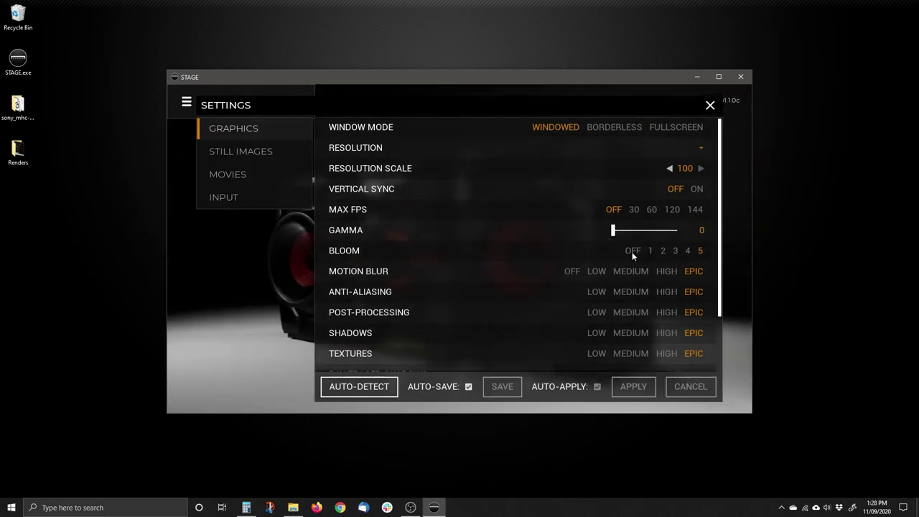
{"action": "left_click", "coordinate": [699, 249]}
{"action": "scroll", "coordinate": [544, 231], "scroll_direction": "down", "scroll_amount": 1}
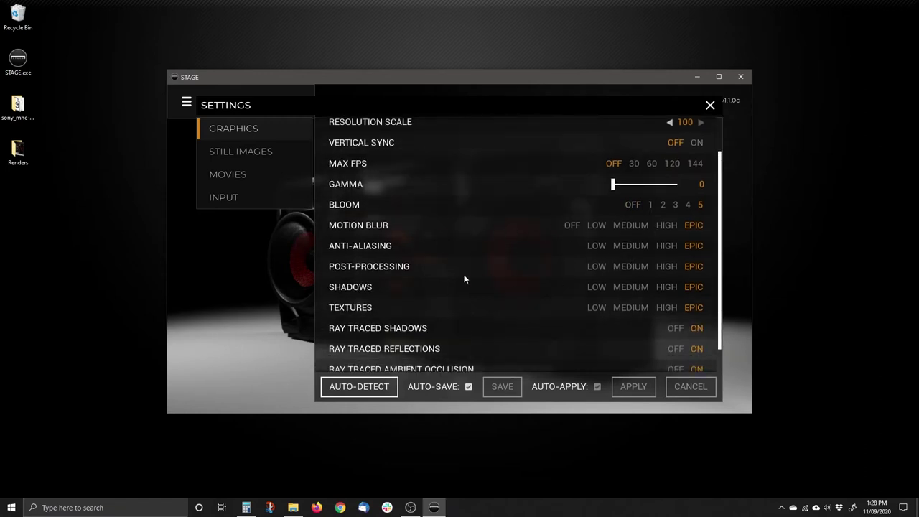
{"action": "left_click", "coordinate": [632, 246]}
{"action": "left_click", "coordinate": [631, 267]}
{"action": "left_click", "coordinate": [631, 287]}
{"action": "left_click", "coordinate": [693, 245]}
{"action": "left_click", "coordinate": [693, 266]}
{"action": "left_click", "coordinate": [693, 306]}
{"action": "left_click", "coordinate": [596, 245]}
{"action": "left_click", "coordinate": [599, 266]}
{"action": "left_click", "coordinate": [597, 283]}
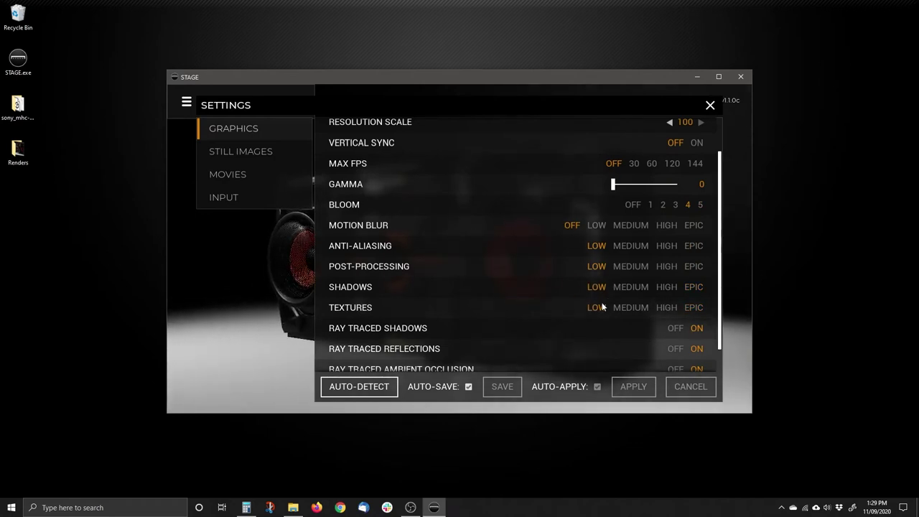
{"action": "left_click", "coordinate": [694, 287]}
{"action": "left_click", "coordinate": [693, 271]}
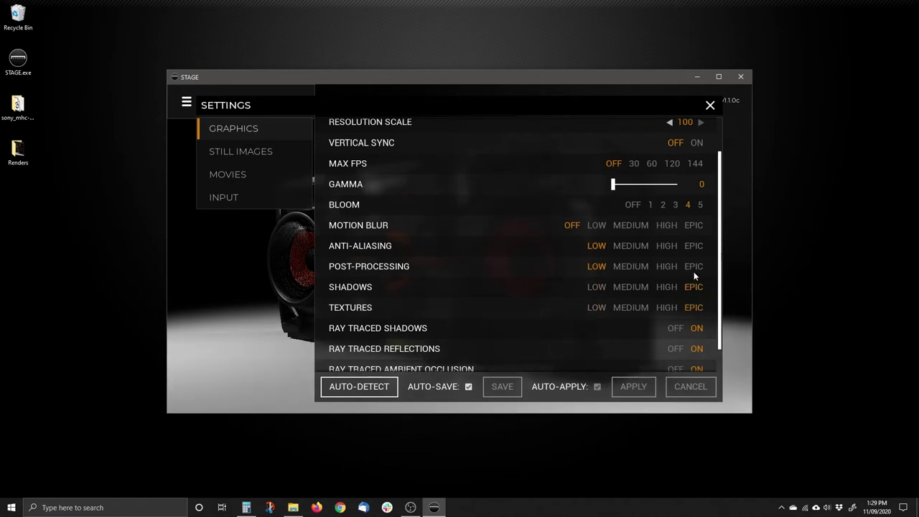
{"action": "left_click", "coordinate": [694, 245]}
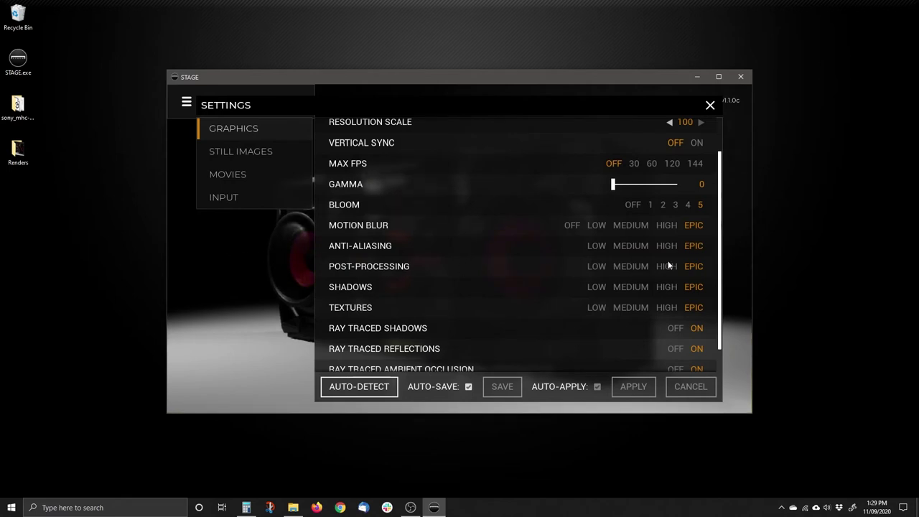
{"action": "scroll", "coordinate": [510, 259], "scroll_direction": "down", "scroll_amount": 1}
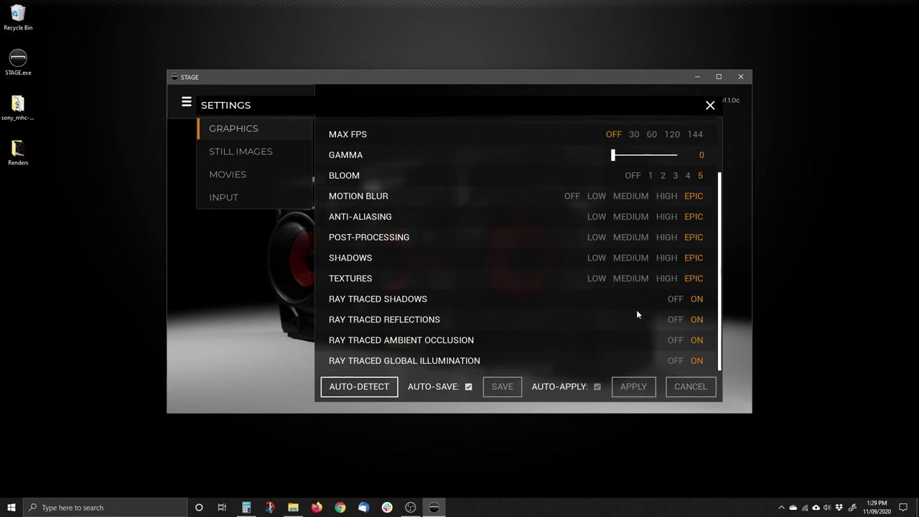
{"action": "left_click", "coordinate": [673, 298]}
{"action": "left_click", "coordinate": [675, 319]}
{"action": "left_click", "coordinate": [675, 340]}
{"action": "left_click", "coordinate": [696, 320]}
{"action": "left_click", "coordinate": [696, 340]}
{"action": "left_click", "coordinate": [391, 387]}
{"action": "scroll", "coordinate": [535, 316], "scroll_direction": "up", "scroll_amount": 2}
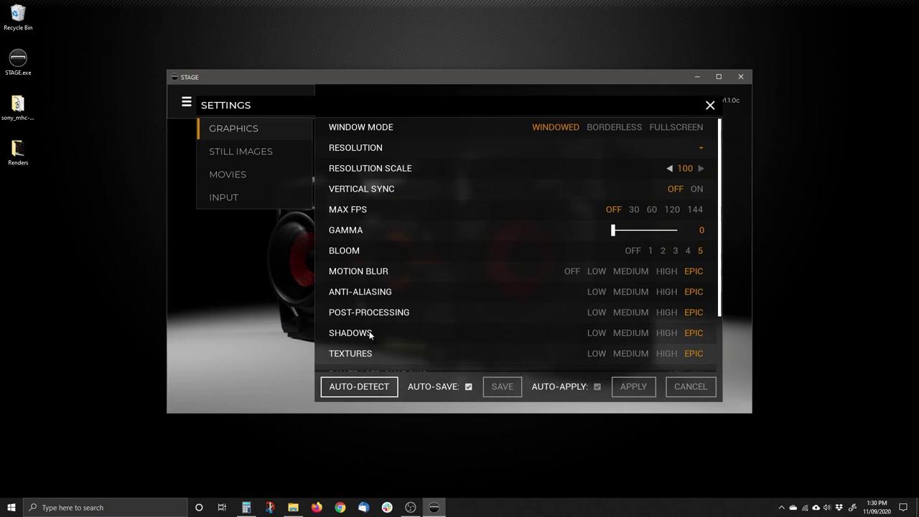
Review the still-image and 1500 x 2000, 60 fps movie settings, then the input shortcuts.
{"action": "left_click", "coordinate": [249, 152]}
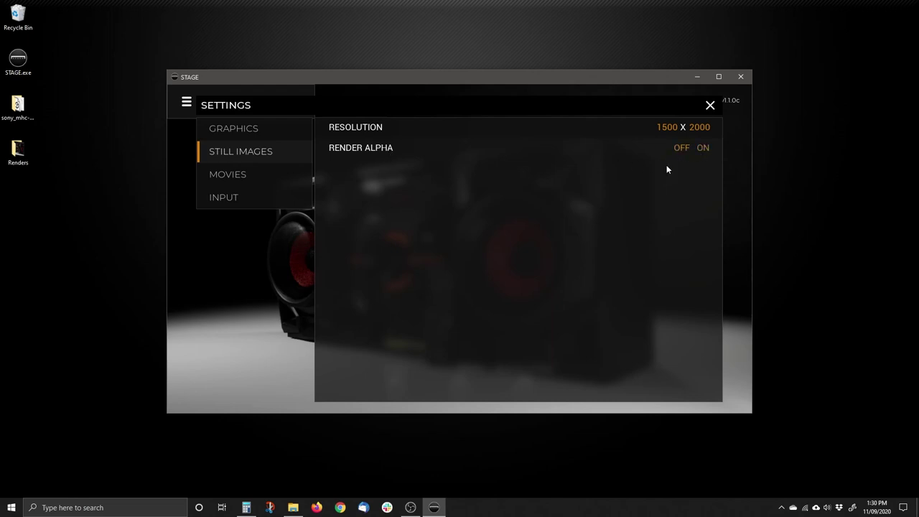
{"action": "left_click", "coordinate": [253, 174]}
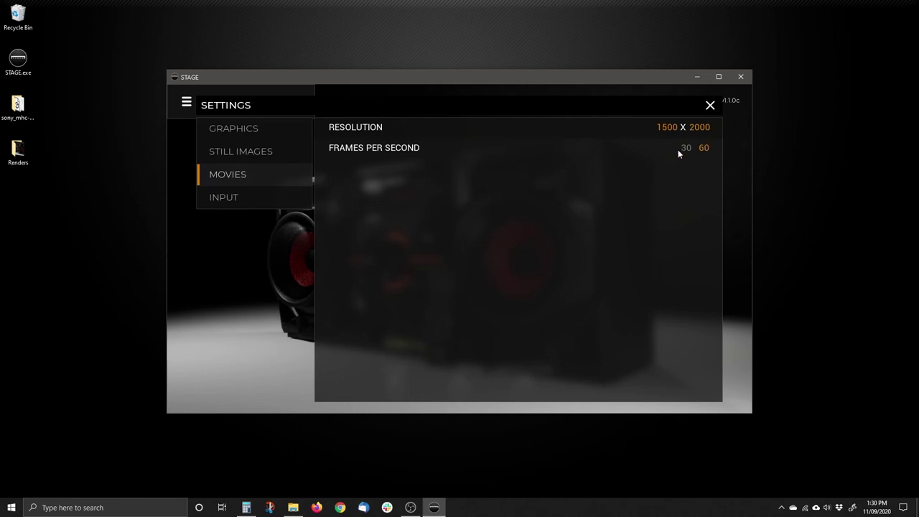
{"action": "left_click", "coordinate": [229, 198]}
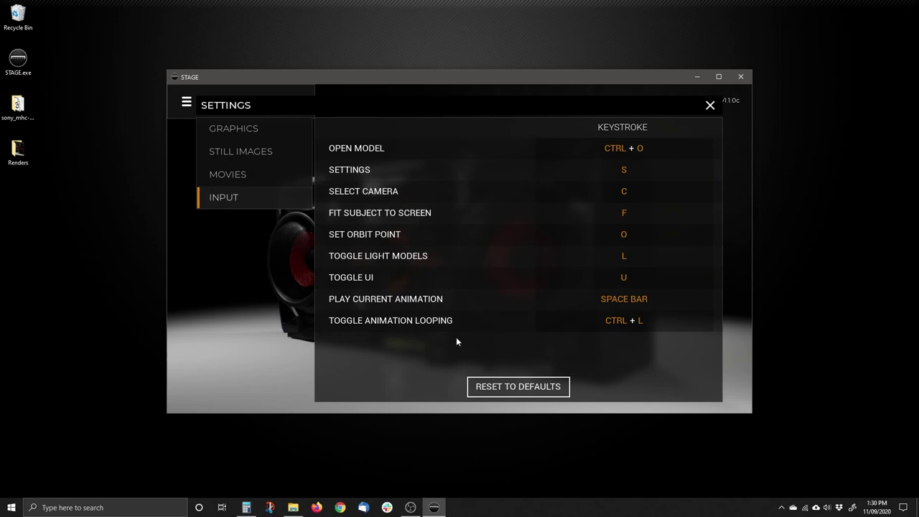
Rebind Settings to minus, Toggle Light Models to 5, and Play Current Animation to keypad 0.
{"action": "left_click", "coordinate": [623, 171]}
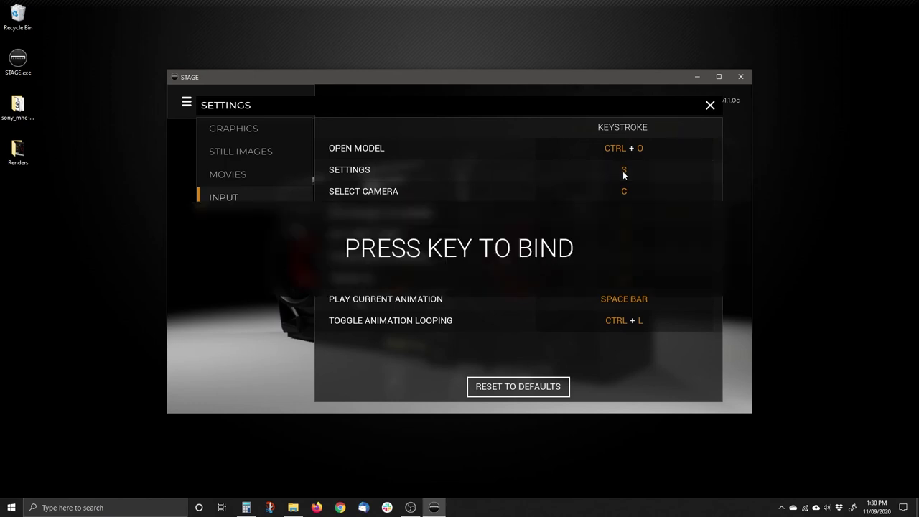
{"action": "key", "text": "minus"}
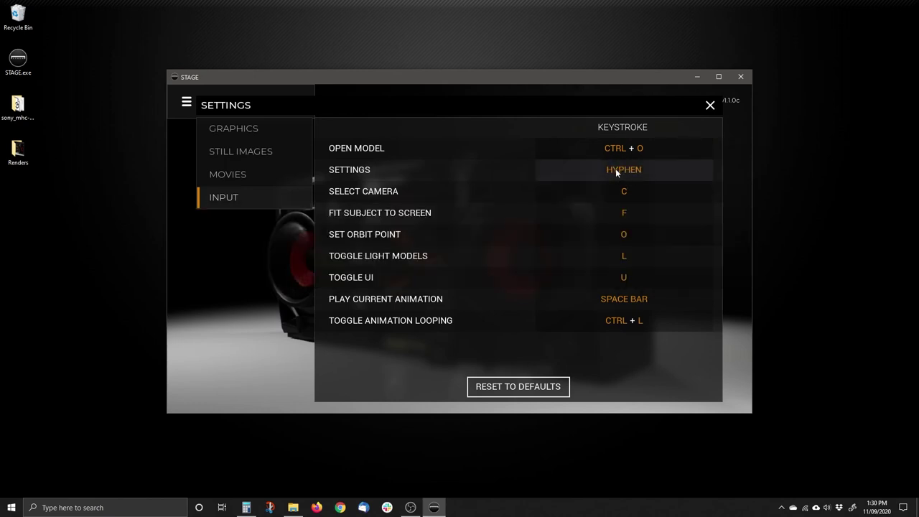
{"action": "left_click", "coordinate": [624, 259]}
{"action": "key", "text": "5"}
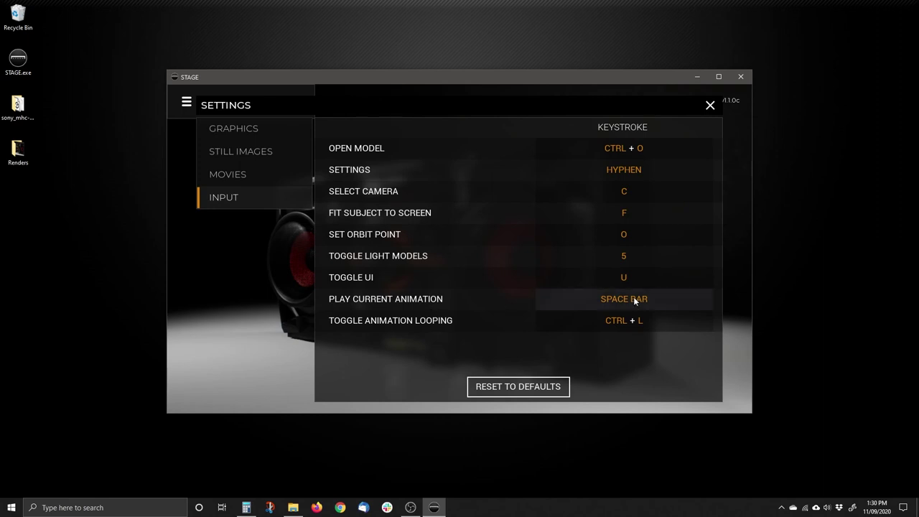
{"action": "left_click", "coordinate": [633, 299]}
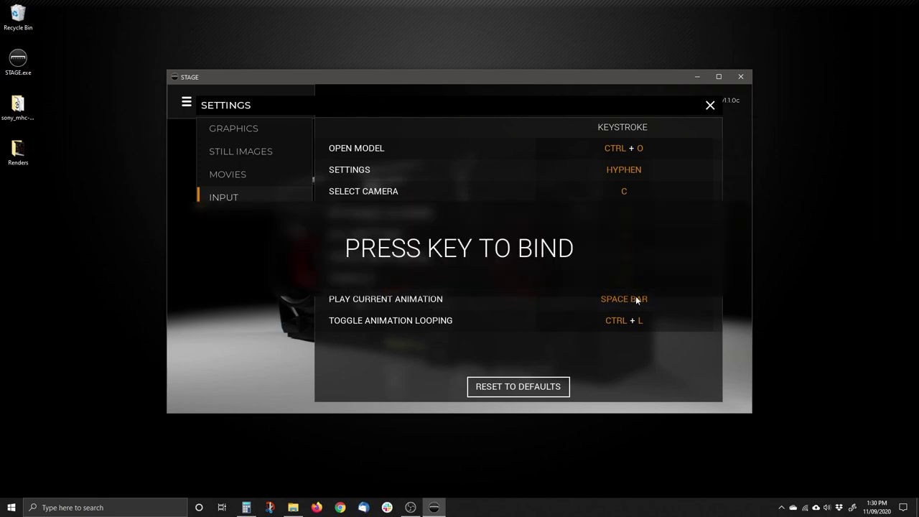
{"action": "key", "text": "KP_0"}
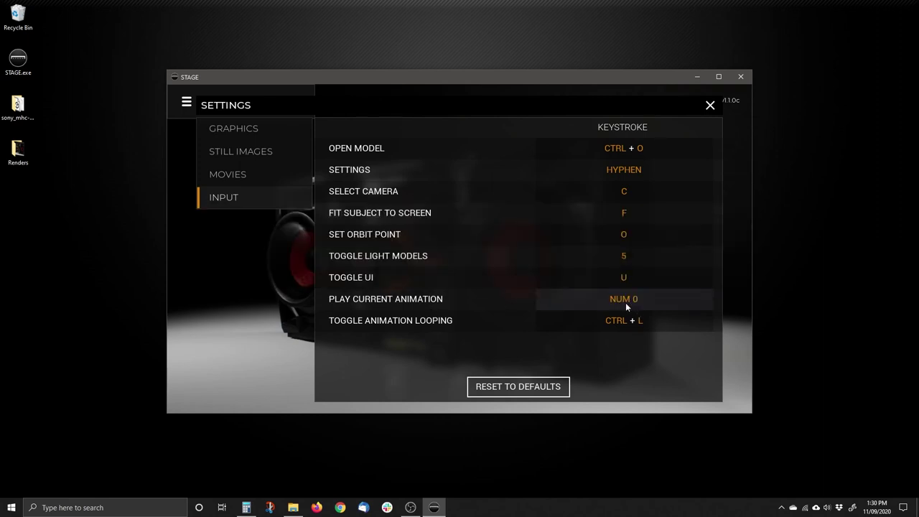
Reset all shortcuts to defaults, close Settings, and orbit the boombox to a front view.
{"action": "left_click", "coordinate": [500, 387]}
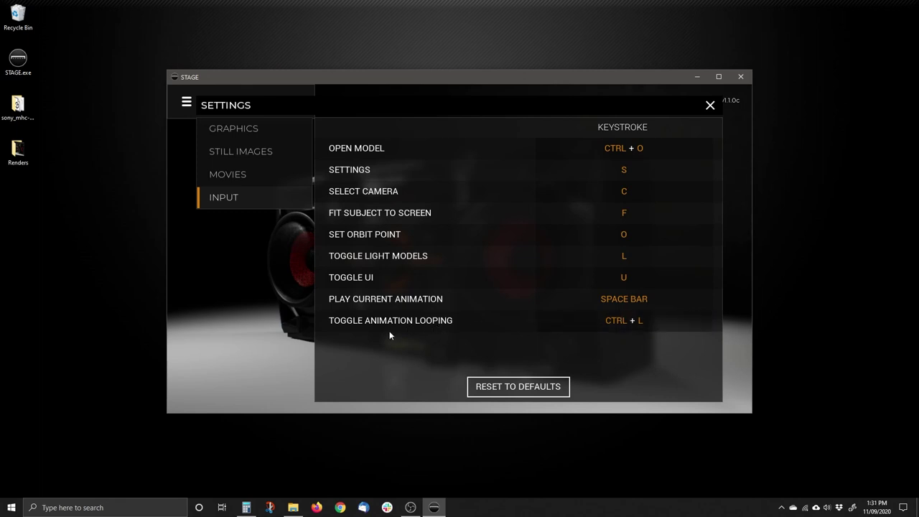
{"action": "left_click", "coordinate": [709, 105]}
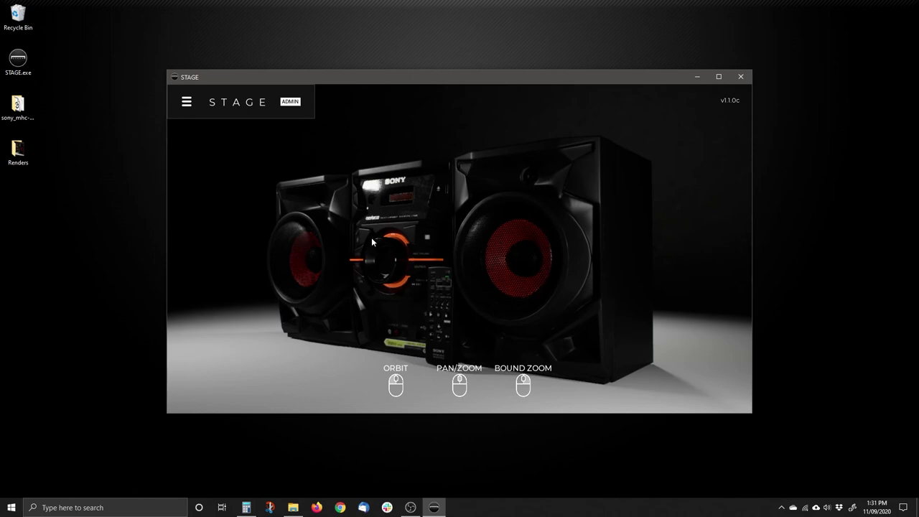
{"action": "left_click_drag", "start_coordinate": [371, 236], "coordinate": [416, 268]}
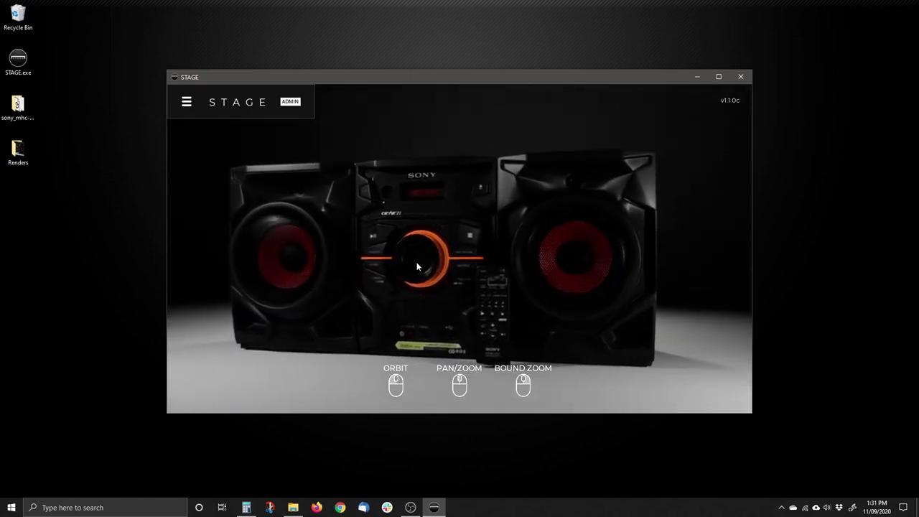